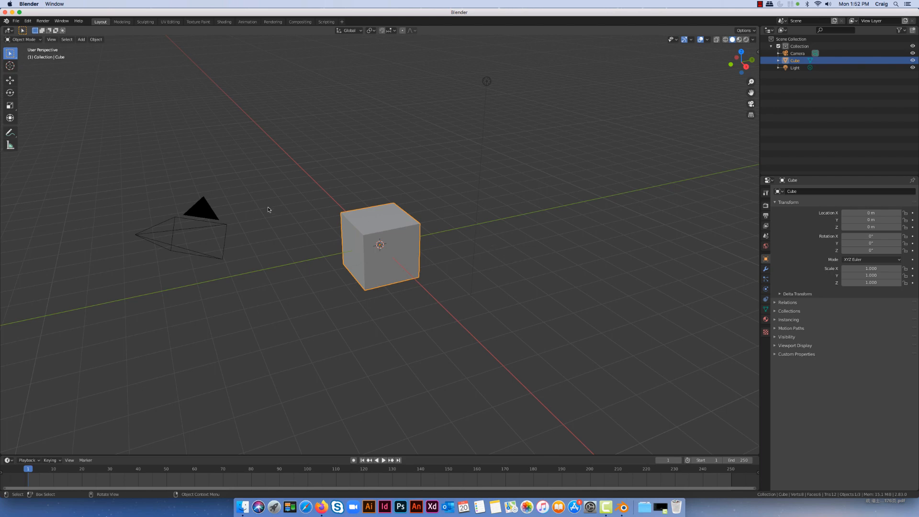
Step: Move the default cube along the negative Y axis to about Y -4.87 m and Z 0.87 m, and deselect it
click(11, 81)
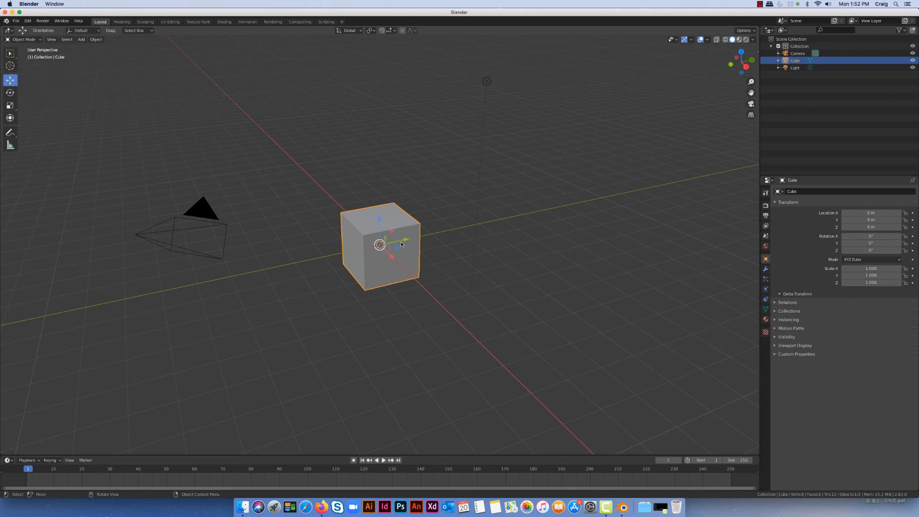
drag(402, 244, 232, 239)
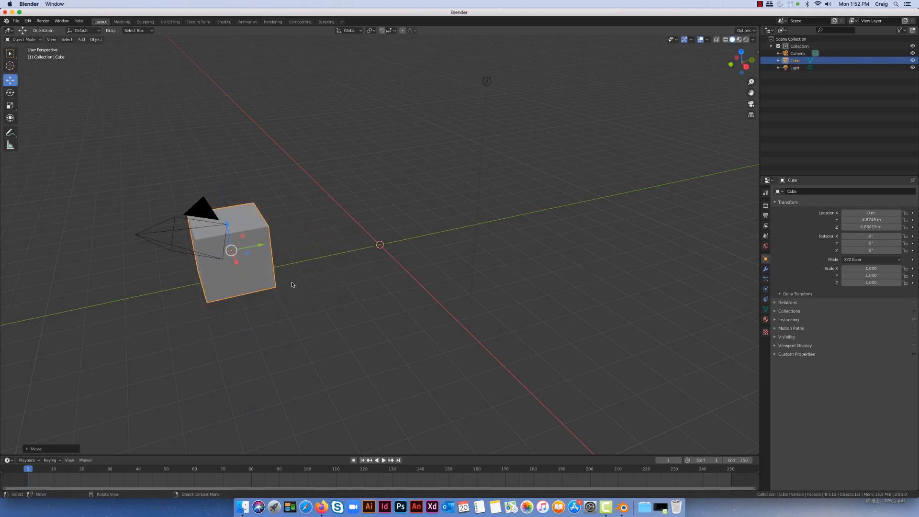
mouse_move(292, 284)
middle_down()
mouse_move(336, 269)
mouse_move(287, 268)
mouse_move(263, 283)
mouse_move(287, 292)
mouse_move(263, 272)
mouse_move(306, 293)
mouse_move(285, 272)
mouse_move(306, 272)
mouse_move(286, 285)
middle_up()
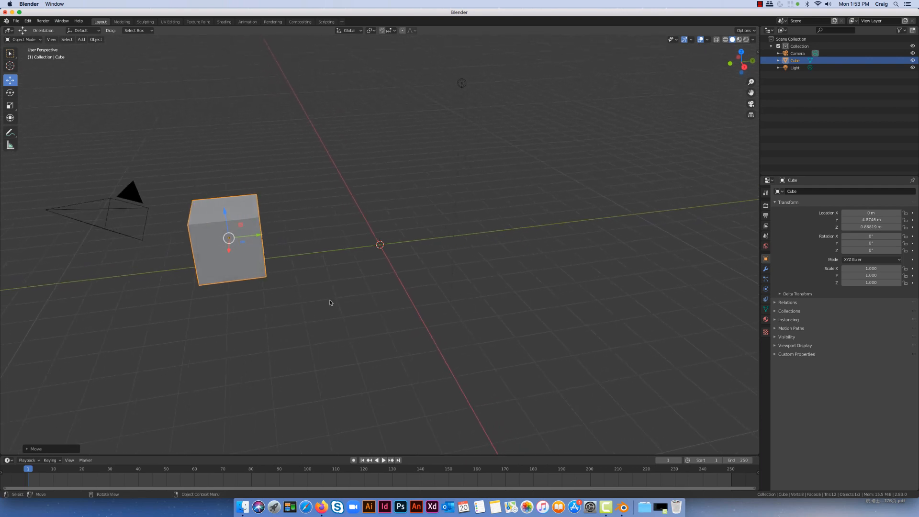
click(257, 317)
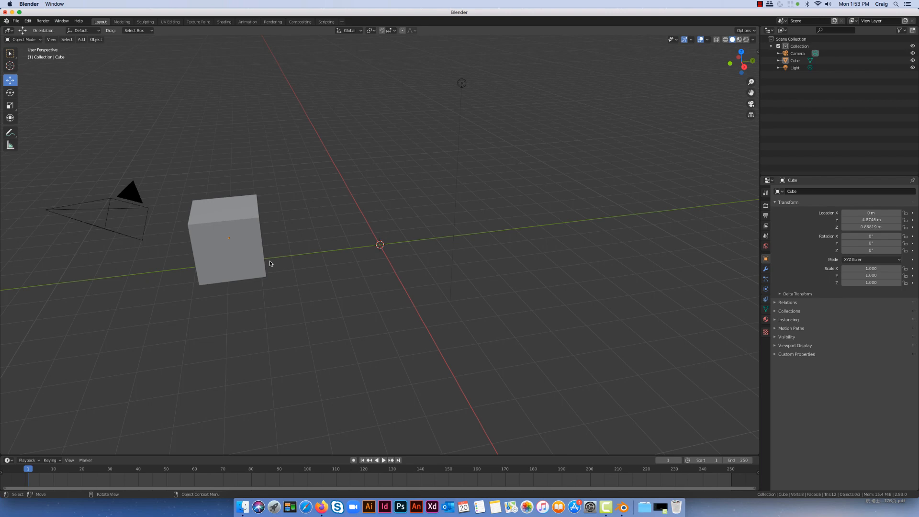
Step: Place the 3D cursor on the positive Y side of the origin, at about X 0.68 m, Y 3.68 m, Z 0.39 m
click(9, 67)
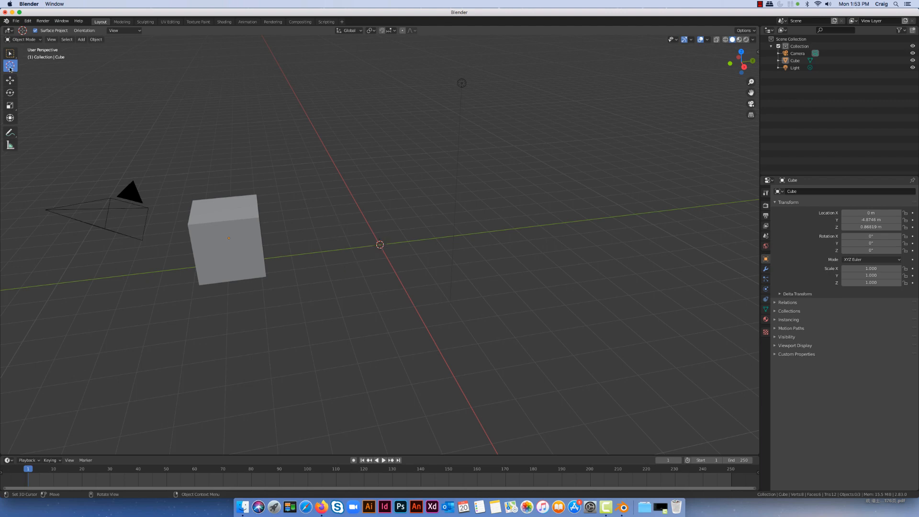
click(487, 233)
drag(488, 234, 489, 231)
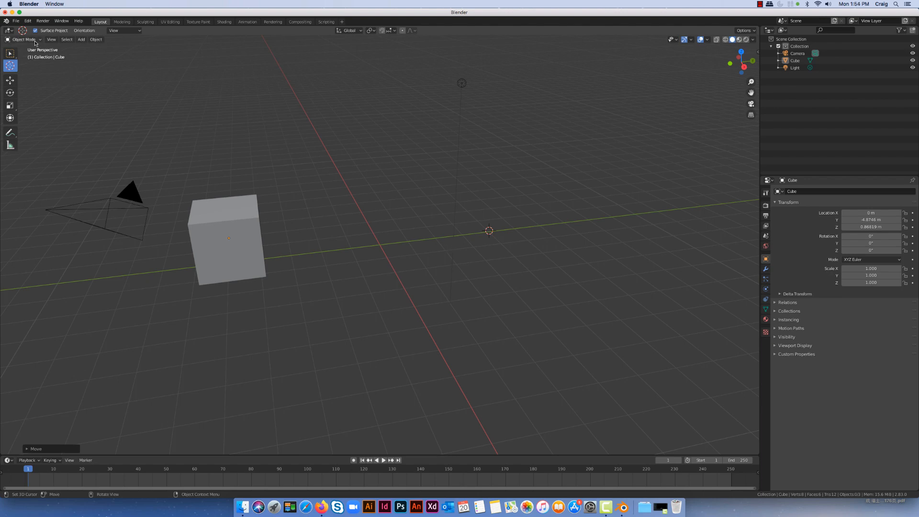
Step: Add a mesh cylinder at the 3D cursor
click(81, 40)
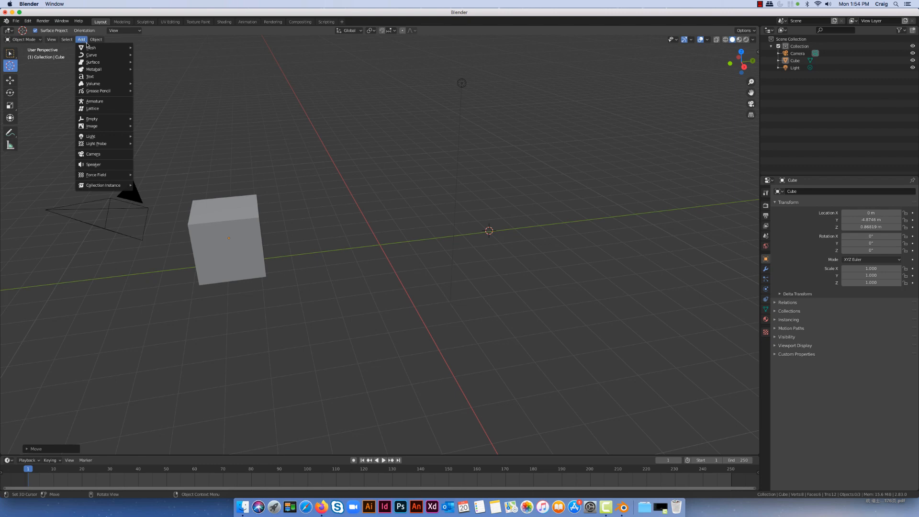
mouse_move(91, 50)
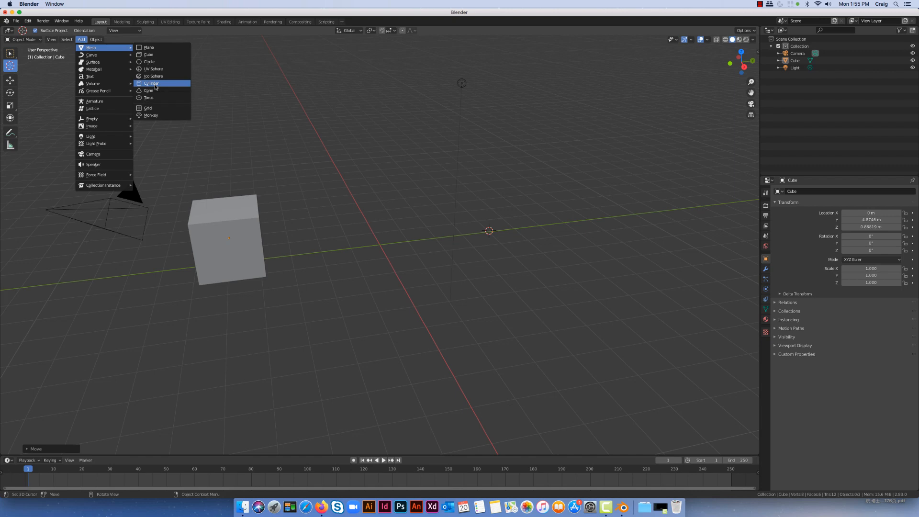
click(155, 84)
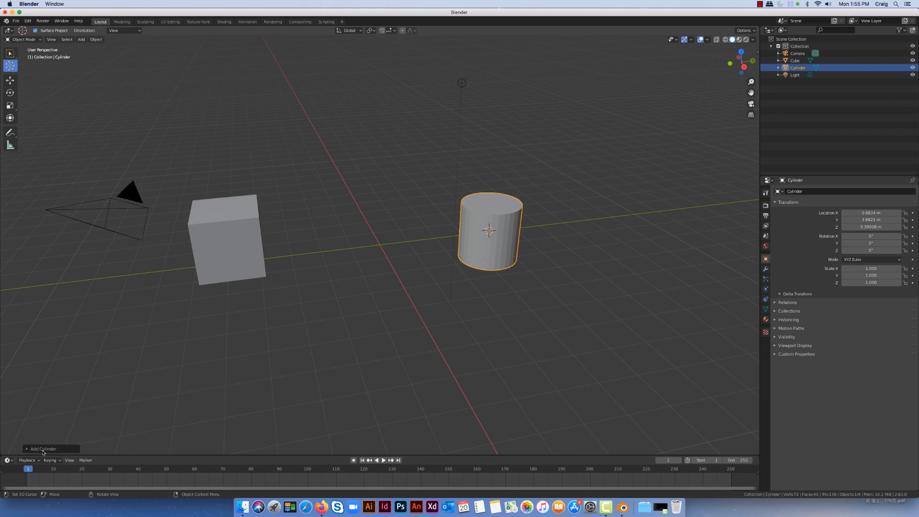
Step: Set the new cylinder to 7 vertices, a radius of 2 m and a depth of about 6.49 m
click(27, 449)
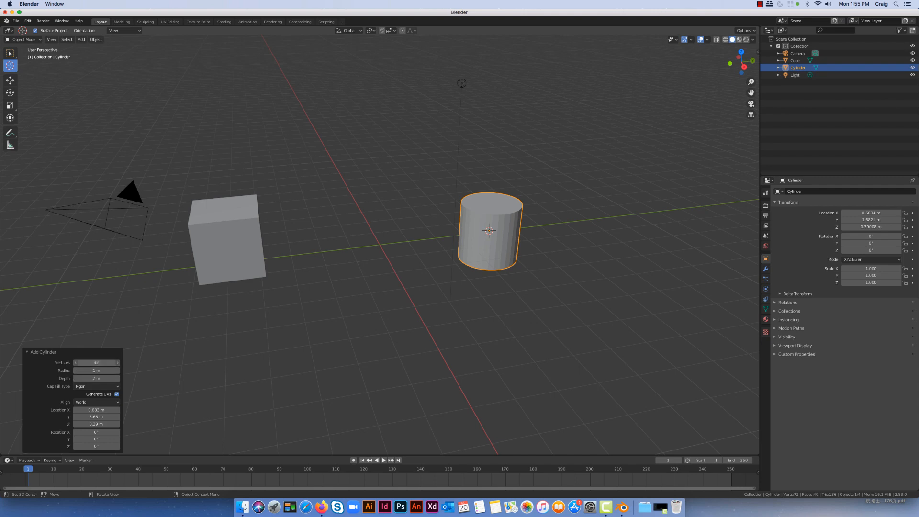
drag(94, 363, 83, 364)
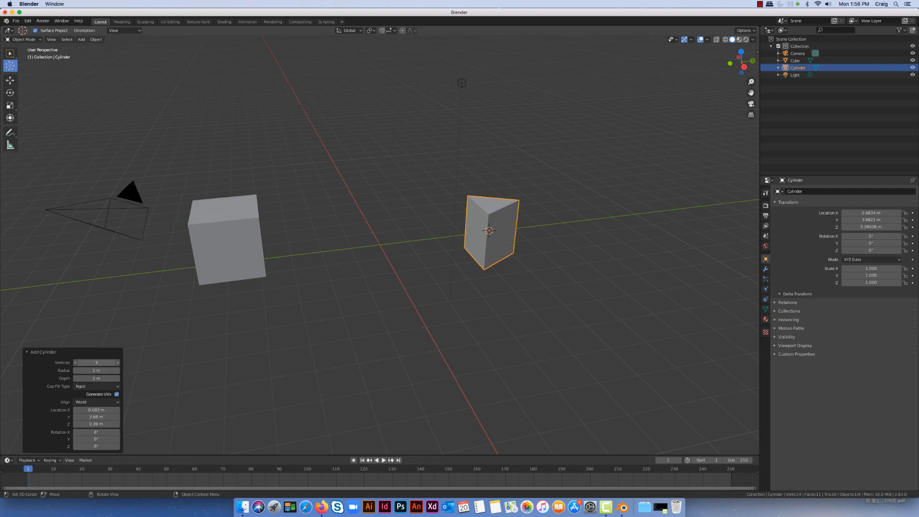
mouse_move(96, 362)
mouse_down()
mouse_move(125, 363)
mouse_move(96, 364)
mouse_up()
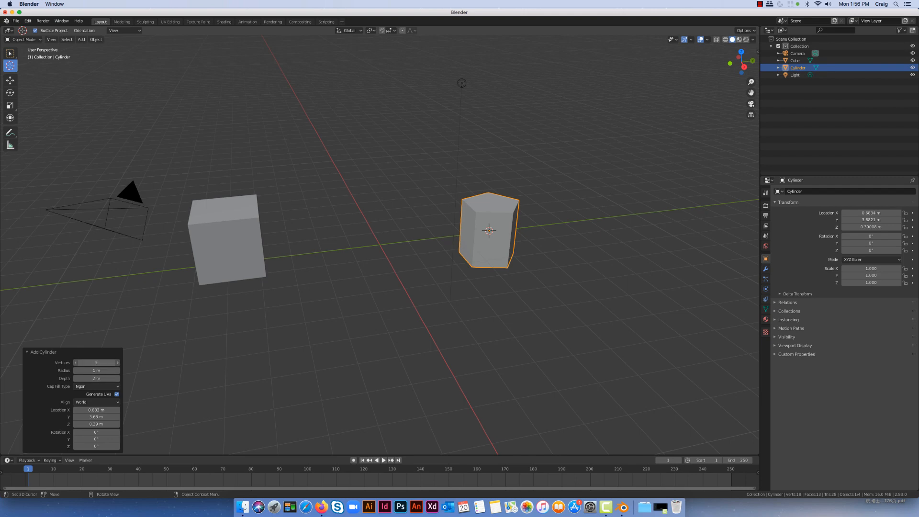
mouse_move(96, 362)
mouse_down()
mouse_move(125, 363)
mouse_move(95, 364)
mouse_up()
drag(94, 363, 93, 364)
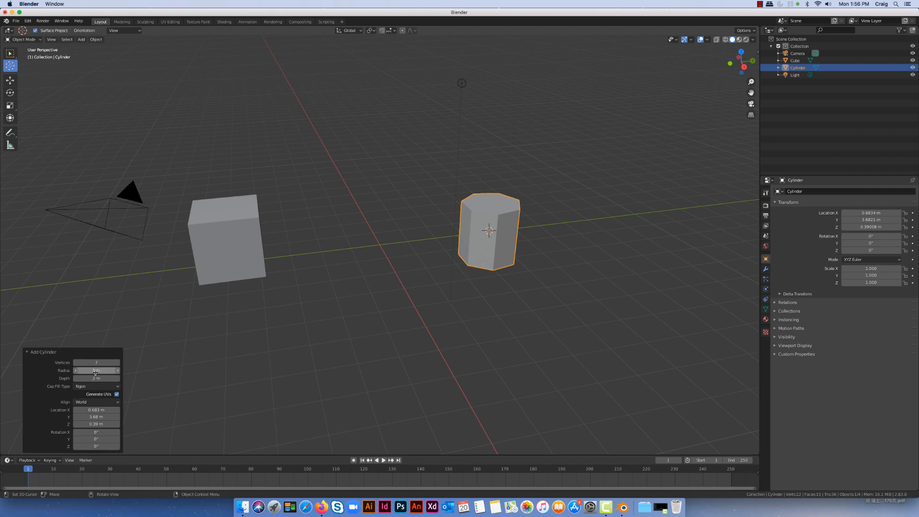
drag(102, 372, 256, 372)
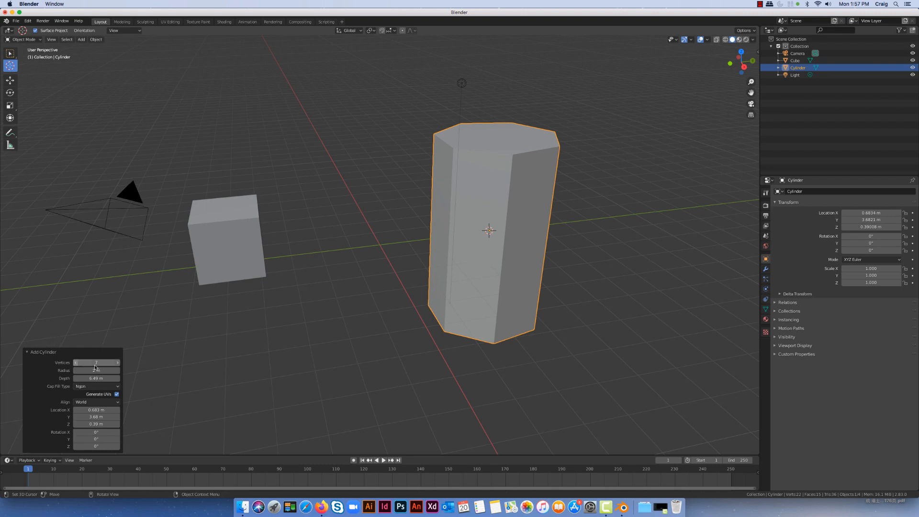
click(82, 40)
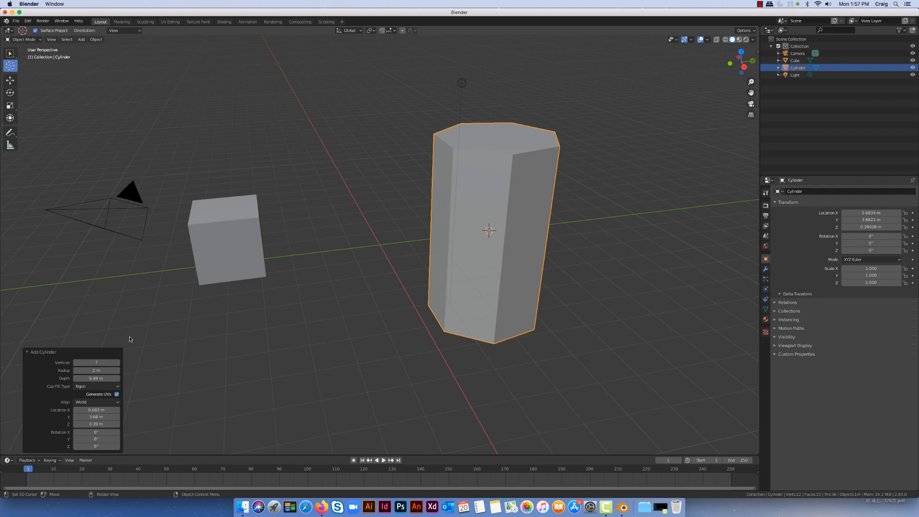
Step: Rotate the cylinder around the Y axis and adjust the rotation angle to about -90.1°
click(12, 95)
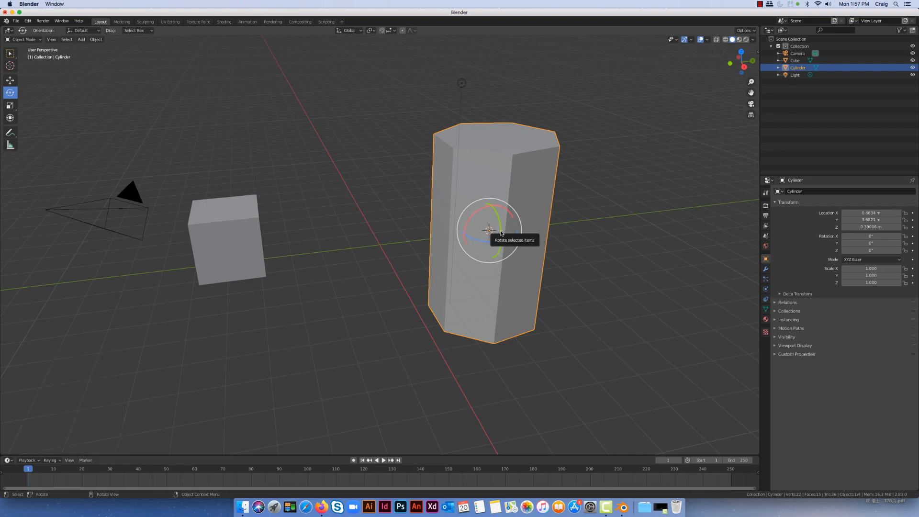
drag(502, 233, 494, 201)
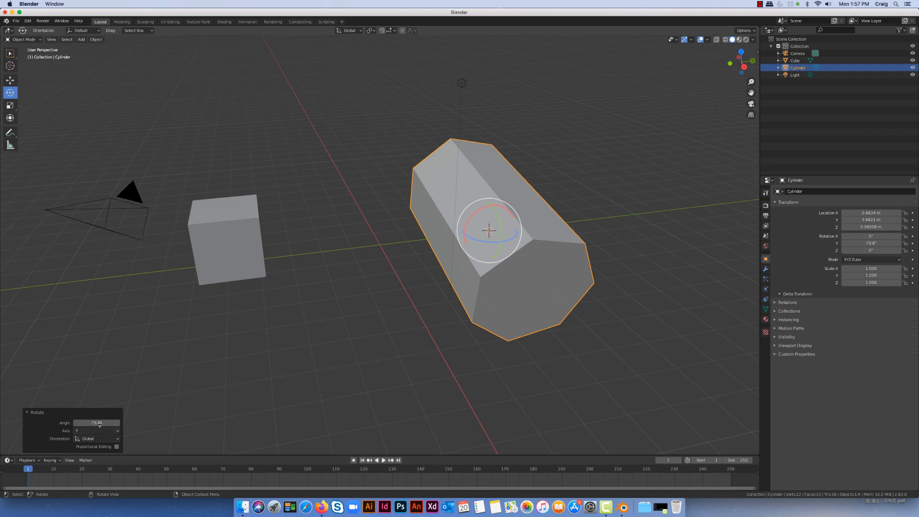
mouse_move(96, 423)
mouse_down()
mouse_move(84, 423)
mouse_move(104, 426)
mouse_up()
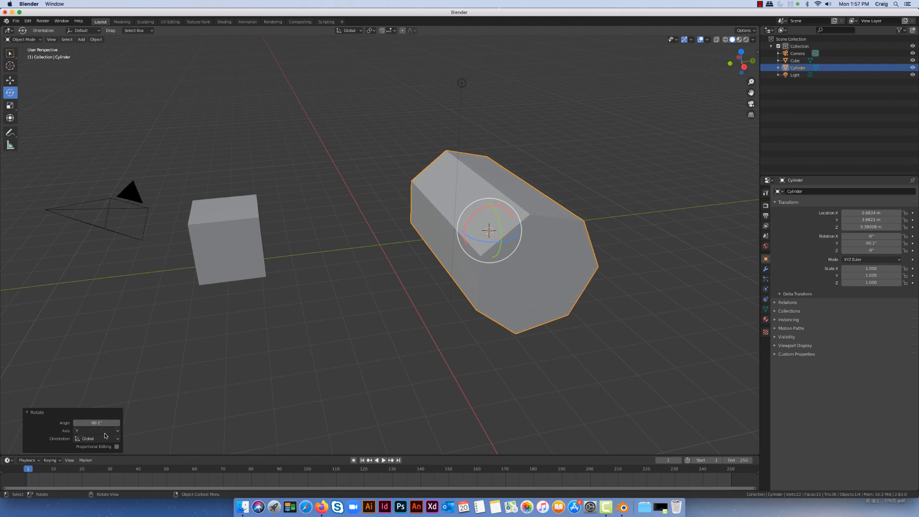
Step: Try the cylinder's rotation around the X and Z axes, finishing with X as the rotation axis
click(103, 431)
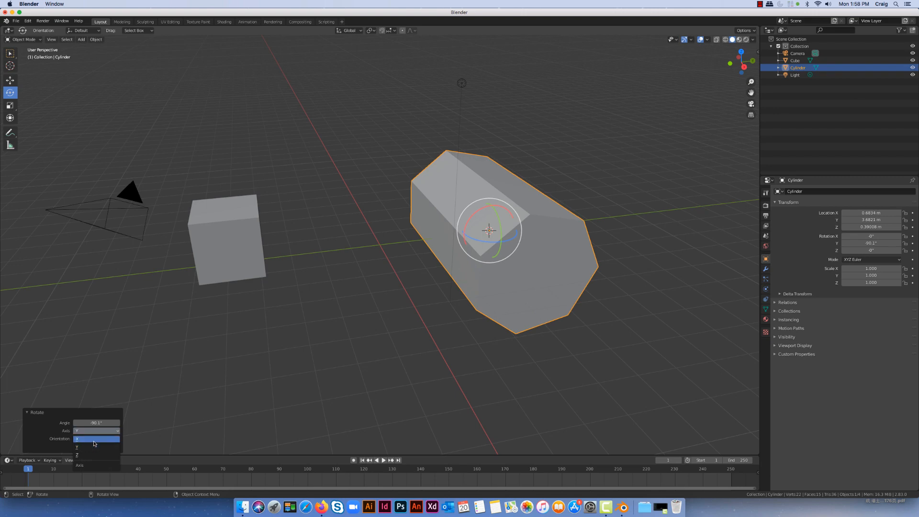
click(94, 439)
click(103, 431)
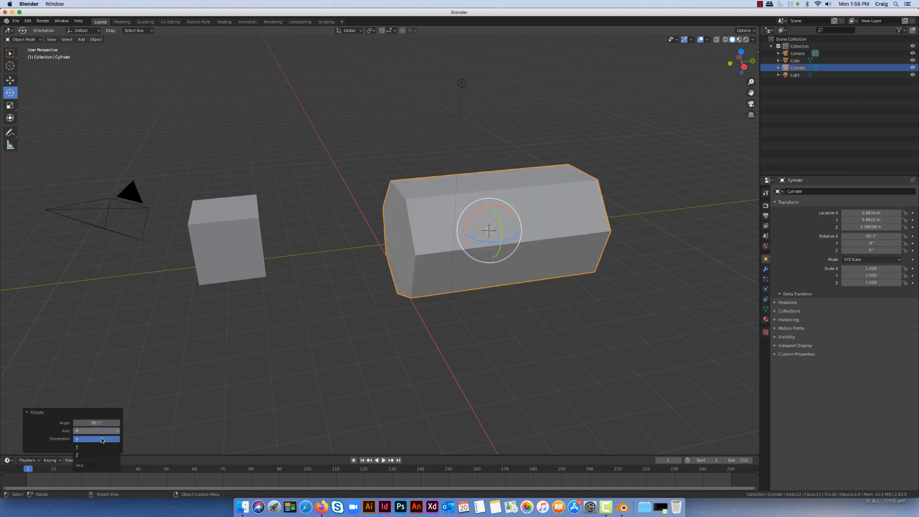
click(98, 455)
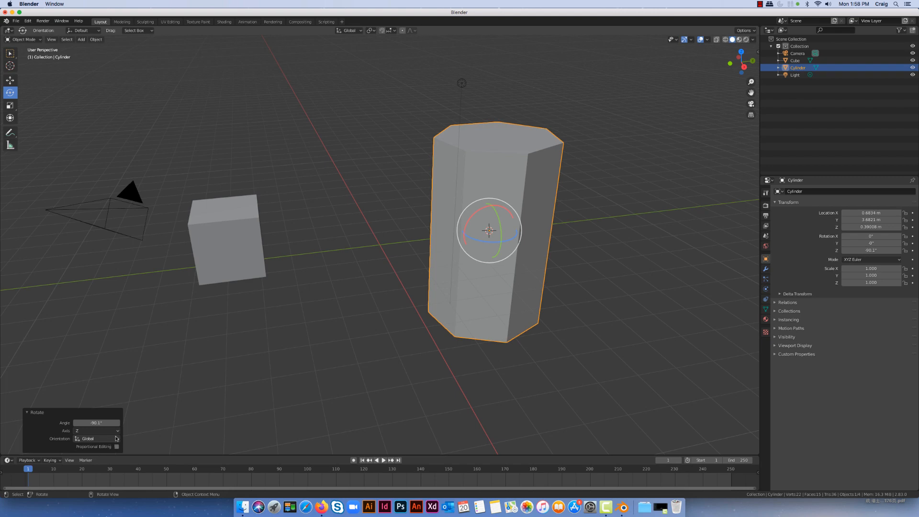
click(95, 431)
click(87, 442)
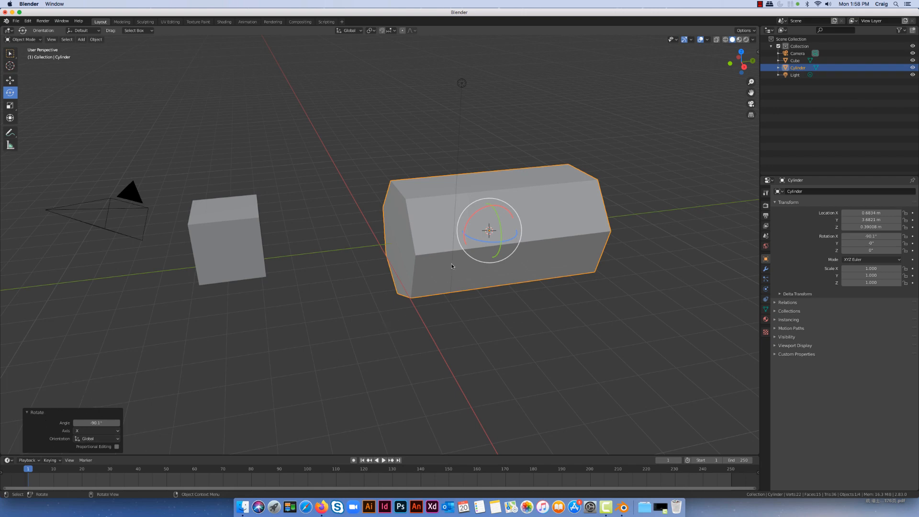
Step: Move the cylinder about -4.34 m along Y against the cube and about -0.69 m along X to line them up
click(10, 80)
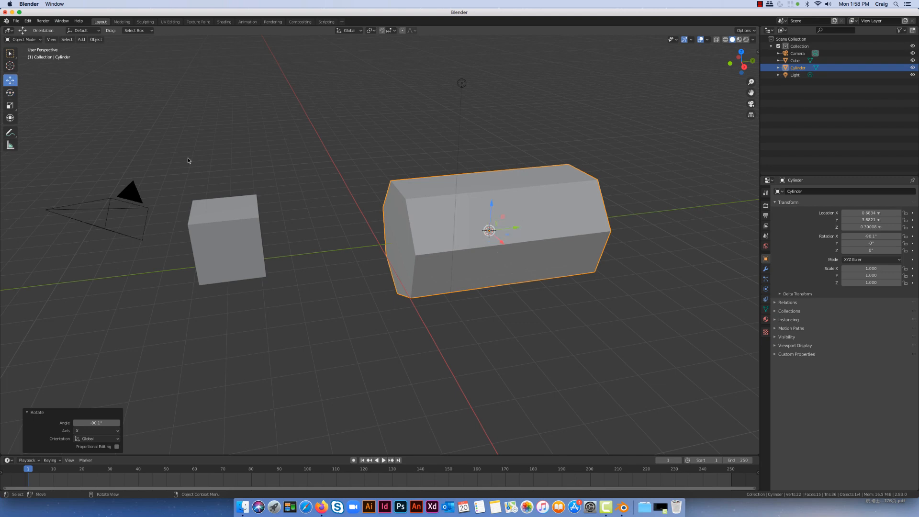
drag(506, 228, 366, 244)
middle_drag(366, 244, 439, 317)
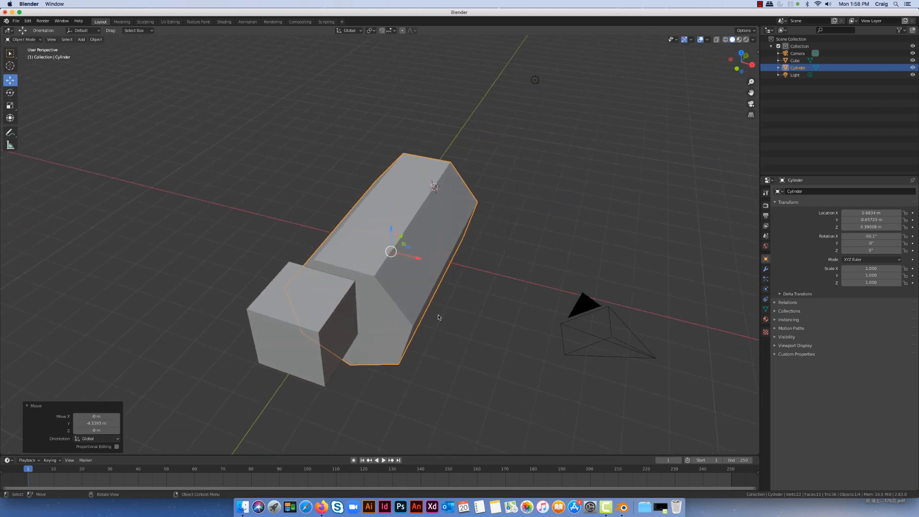
drag(413, 258, 395, 254)
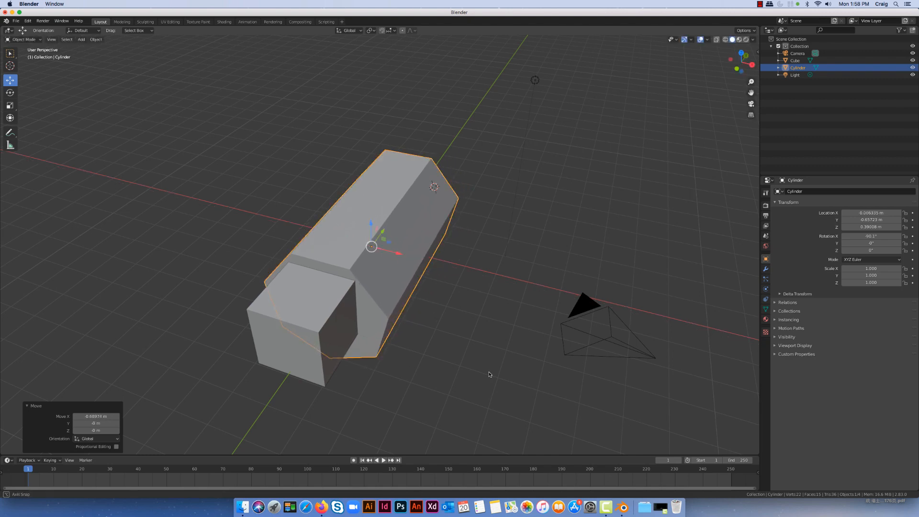
Step: Lower the cube by about 0.23 m along Z and flatten it to a Y scale of about 0.222
middle_drag(488, 376, 472, 367)
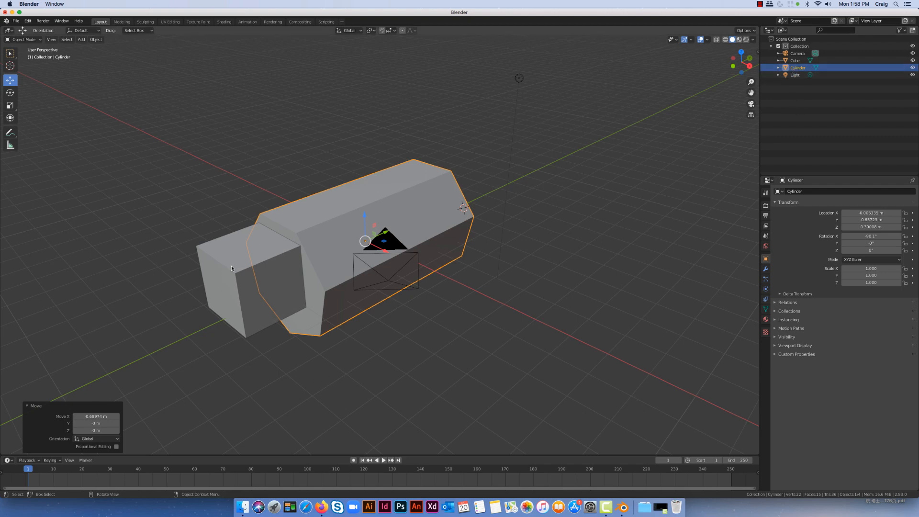
click(10, 54)
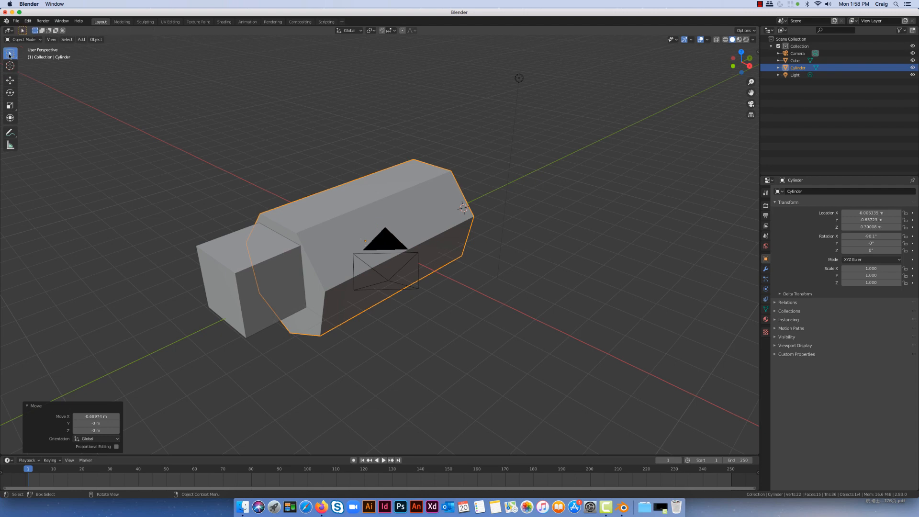
click(228, 252)
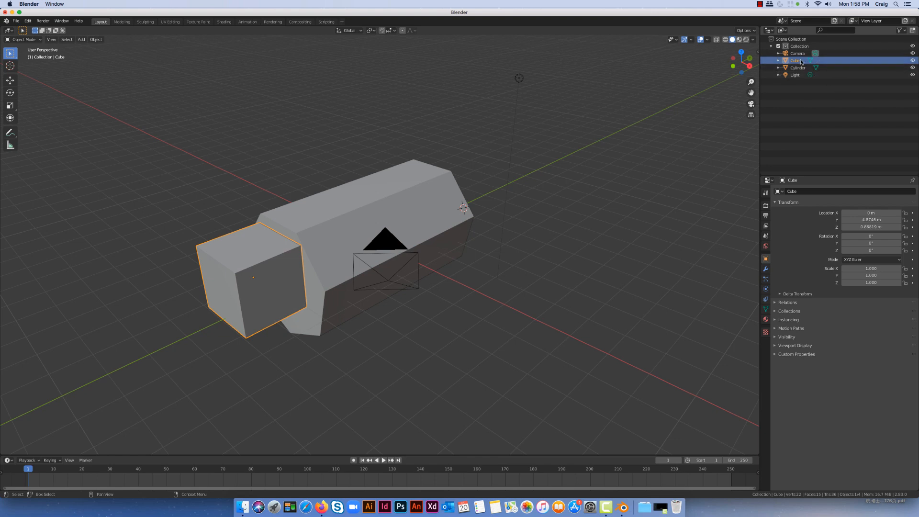
click(10, 82)
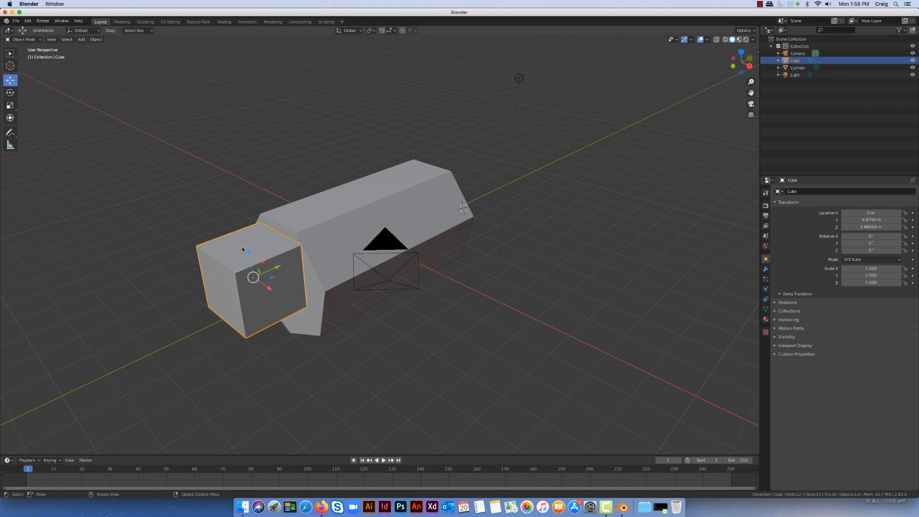
drag(249, 260, 250, 268)
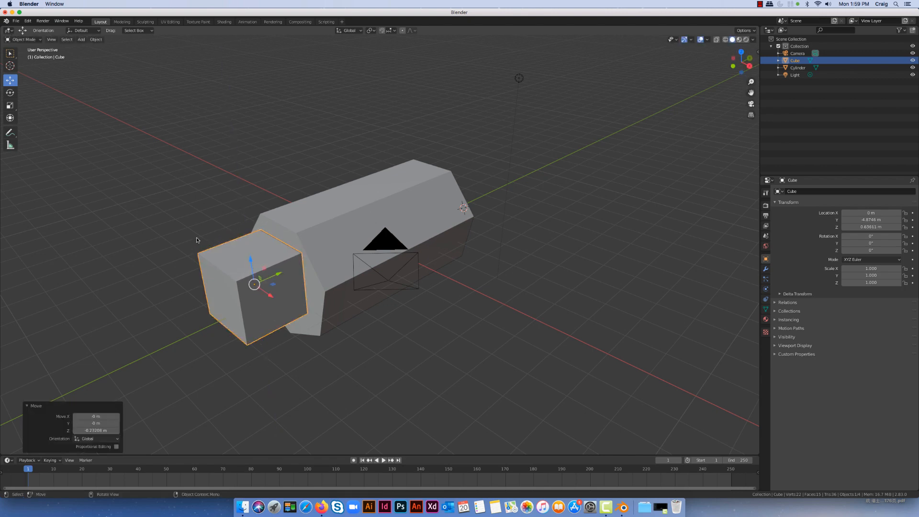
click(10, 107)
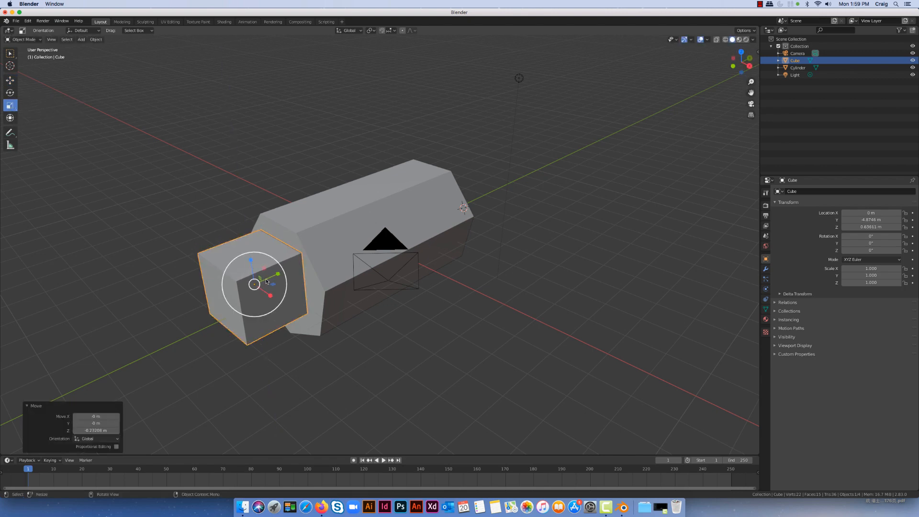
drag(268, 281, 258, 283)
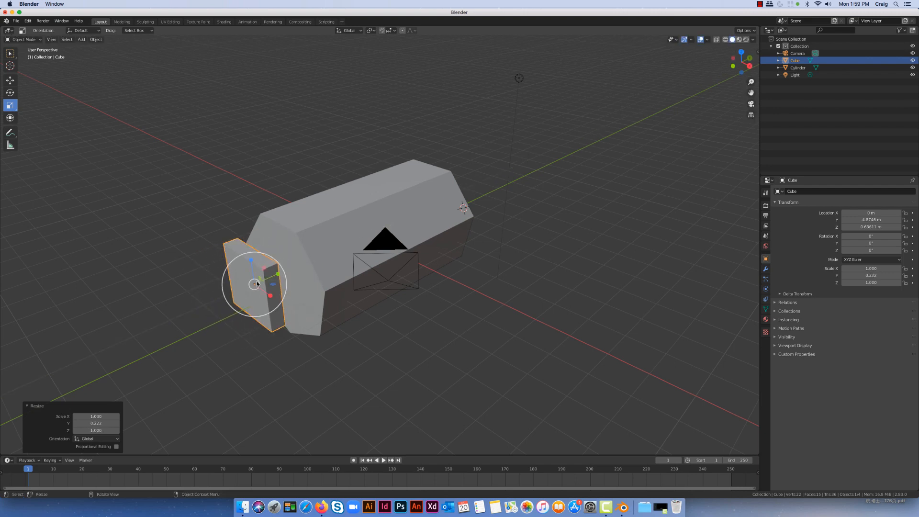
Step: Move the flattened cube about 0.78 m along Y to the cylinder's end face and lower it by about 0.19 m
click(10, 80)
drag(276, 278, 305, 272)
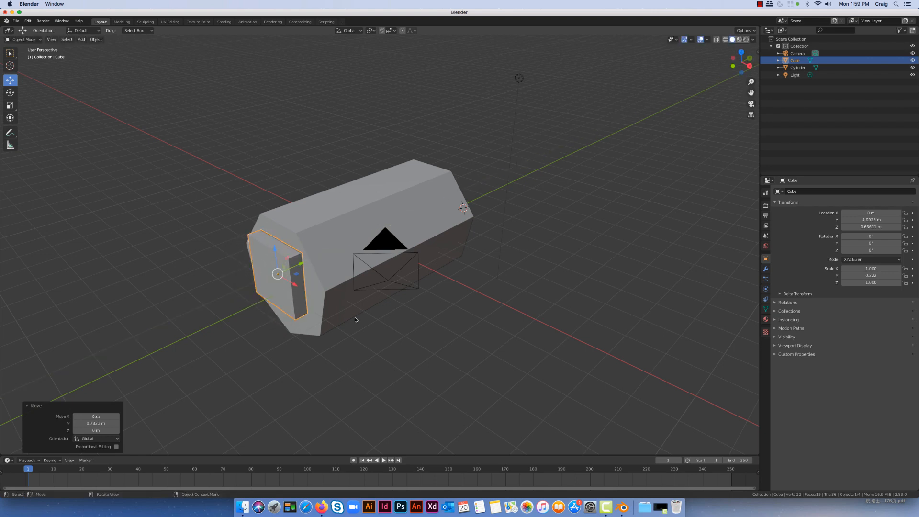
middle_drag(305, 271, 386, 252)
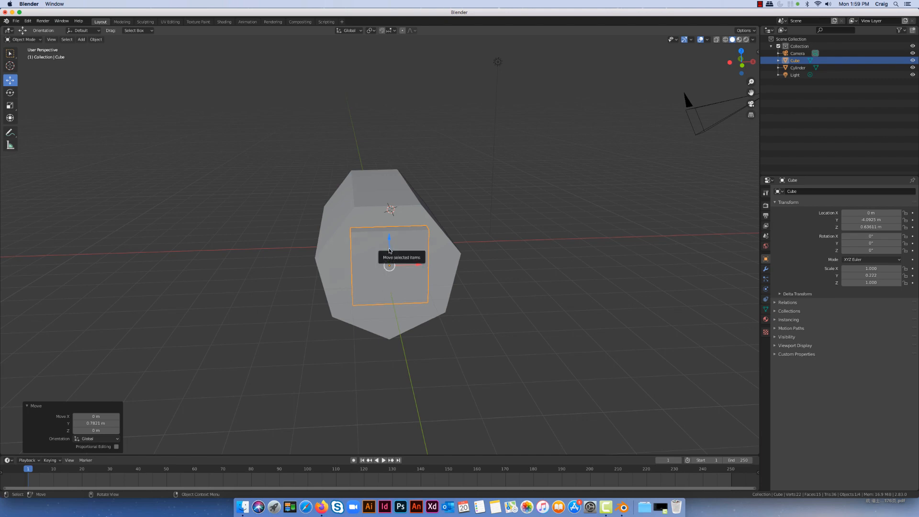
drag(386, 253, 389, 256)
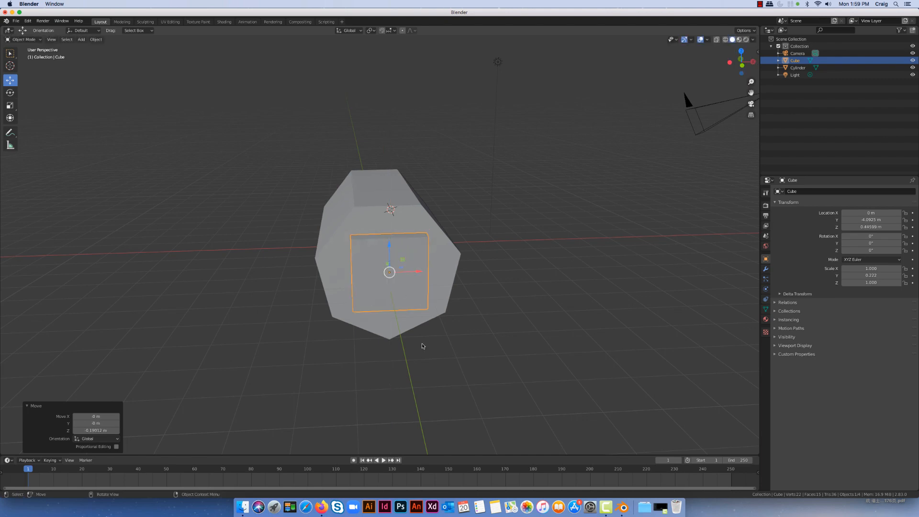
Step: Deselect the flattened cube and place the 3D cursor on the cylinder's opposite end face
middle_drag(423, 344, 420, 314)
click(462, 345)
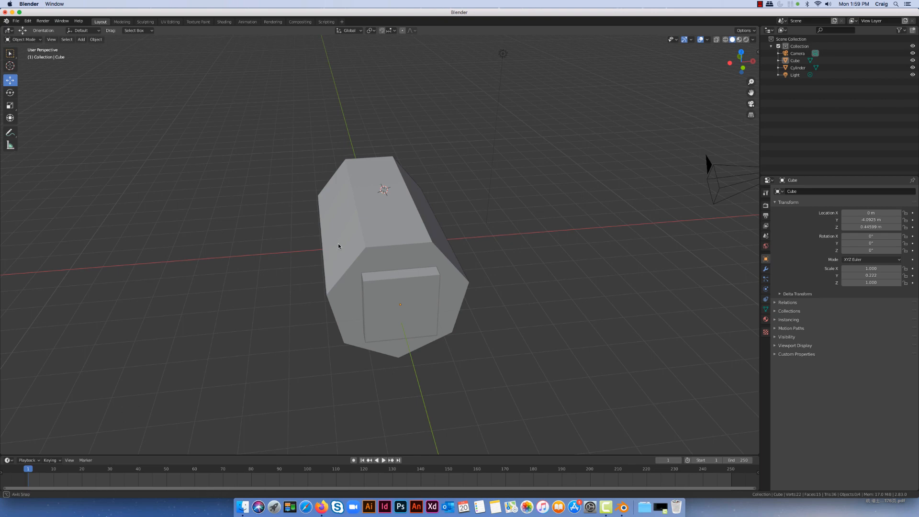
middle_drag(338, 244, 418, 233)
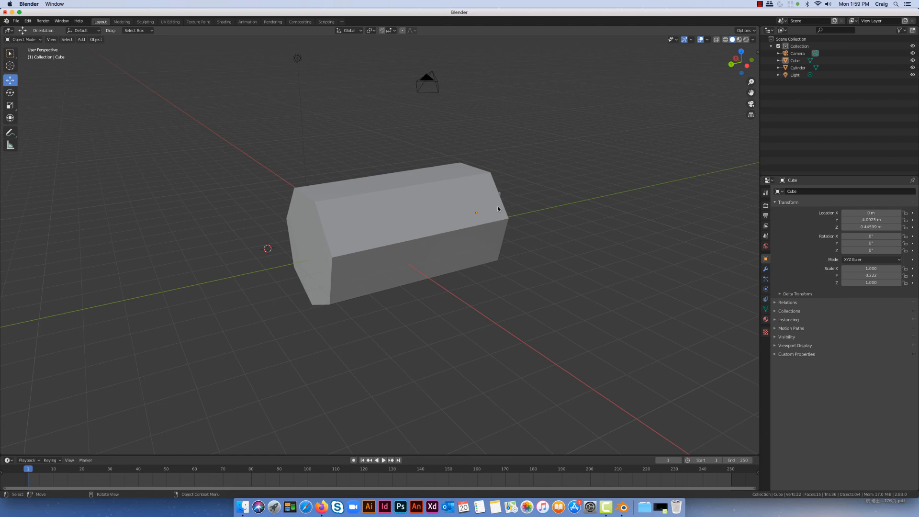
middle_drag(484, 294, 280, 240)
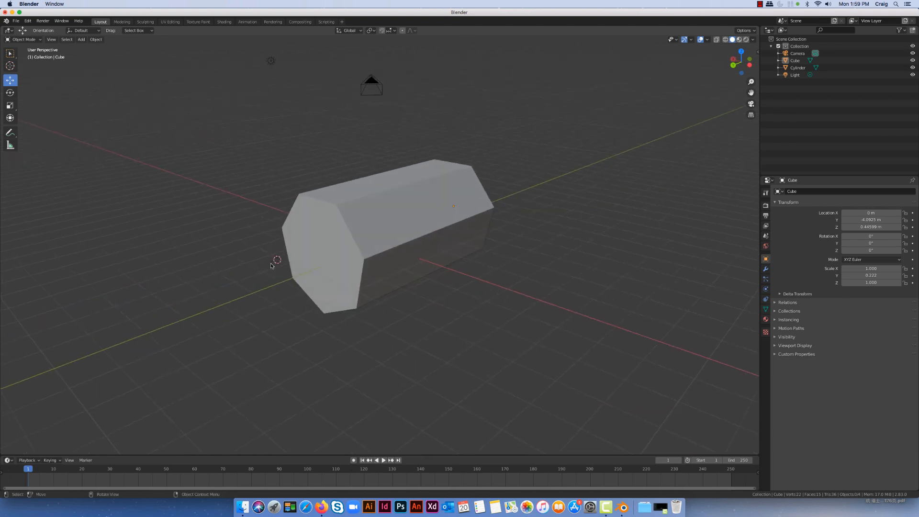
click(10, 66)
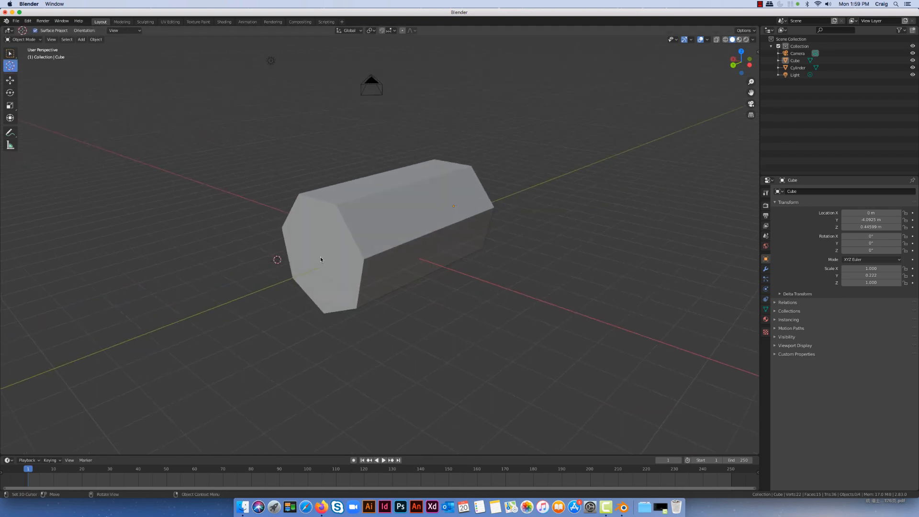
middle_drag(335, 269, 371, 306)
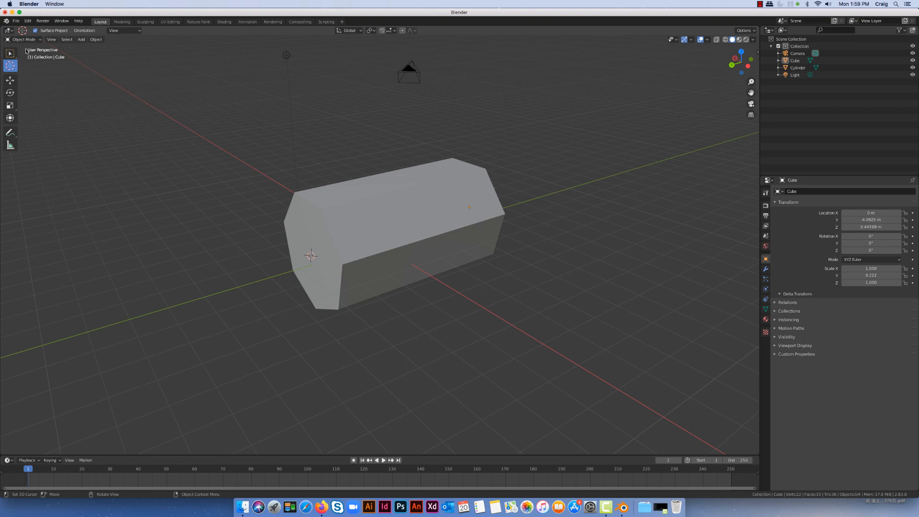
Step: Add a cube at the 3D cursor with a size of 1.84 m and a Y location of about 3.52 m
click(81, 39)
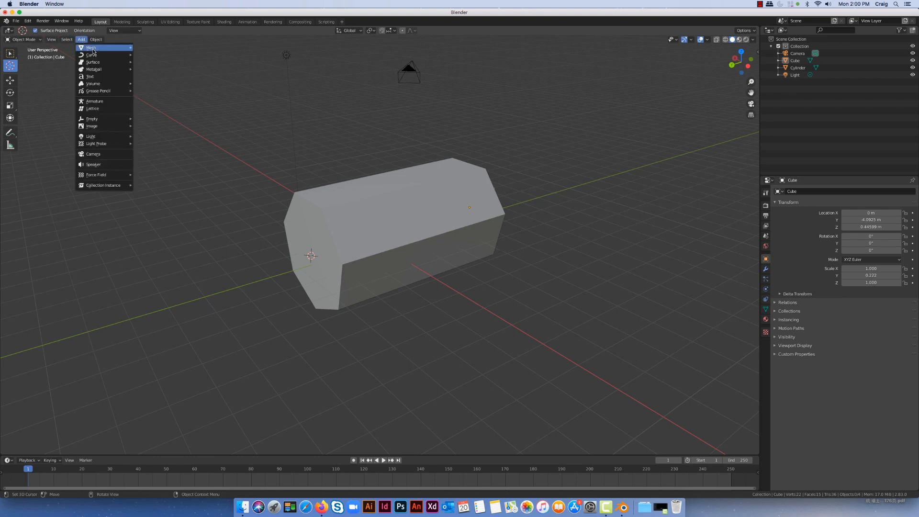
mouse_move(111, 50)
click(140, 55)
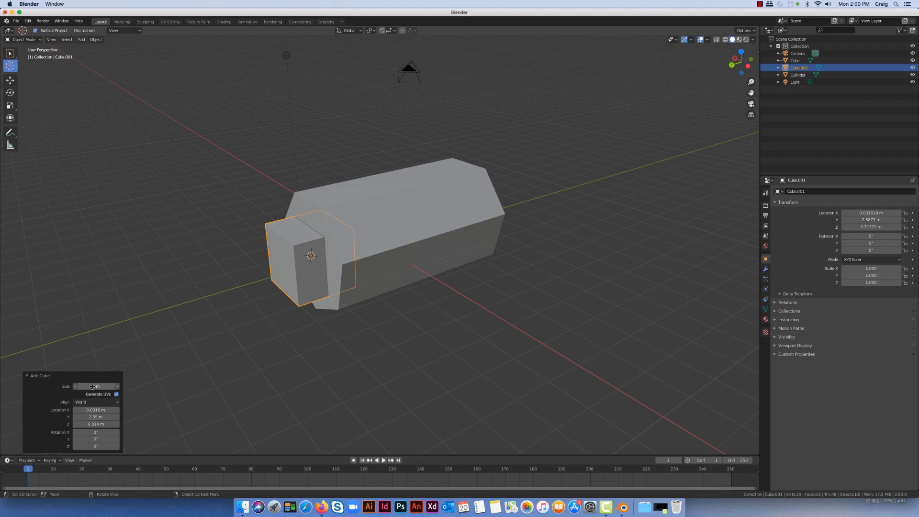
drag(96, 386, 134, 417)
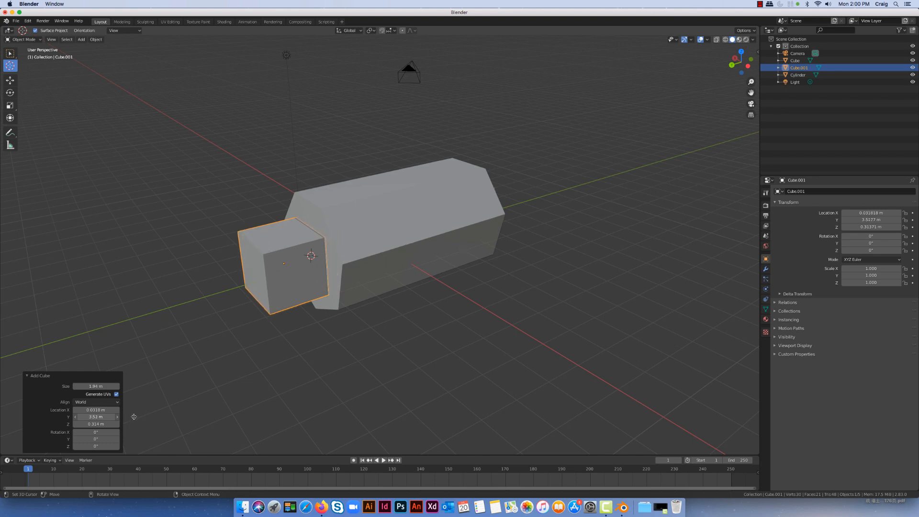
Step: Flatten the new cube to a Y scale of about 0.268 and move it about -0.71 m along Y against the end face
click(12, 106)
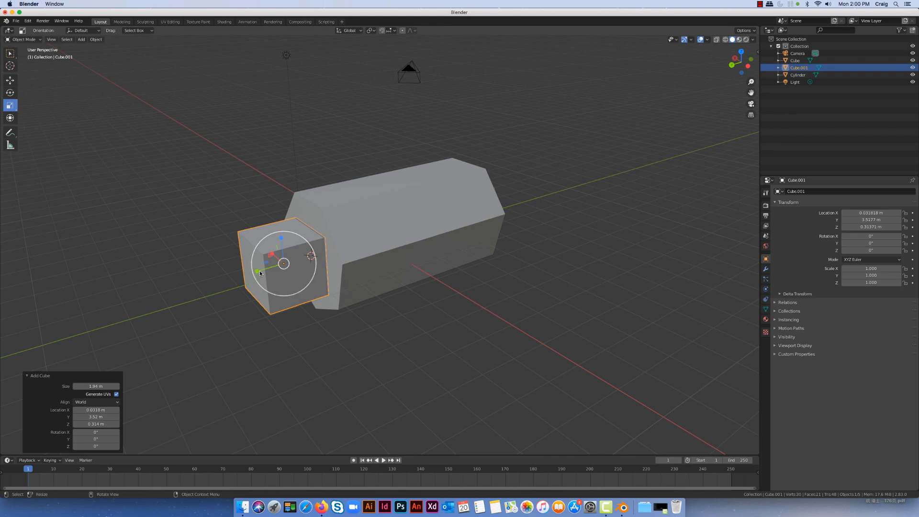
drag(261, 273, 292, 263)
click(10, 81)
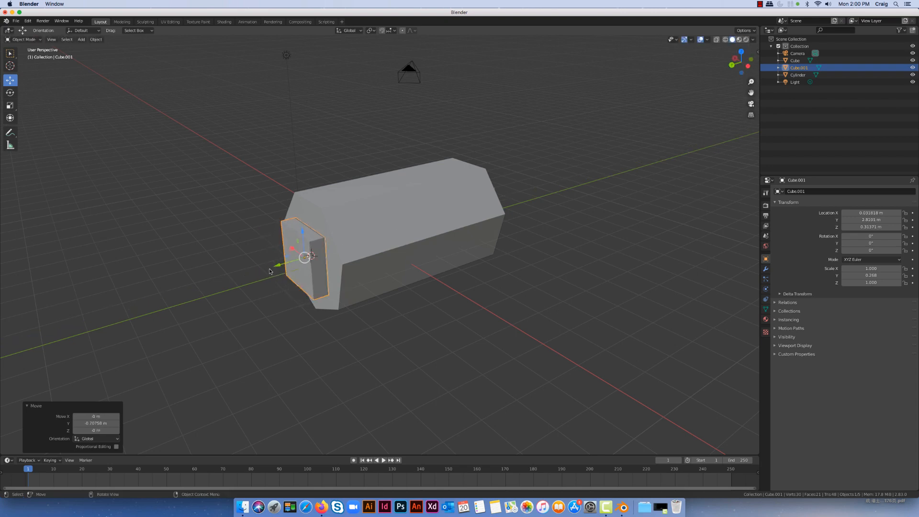
click(277, 268)
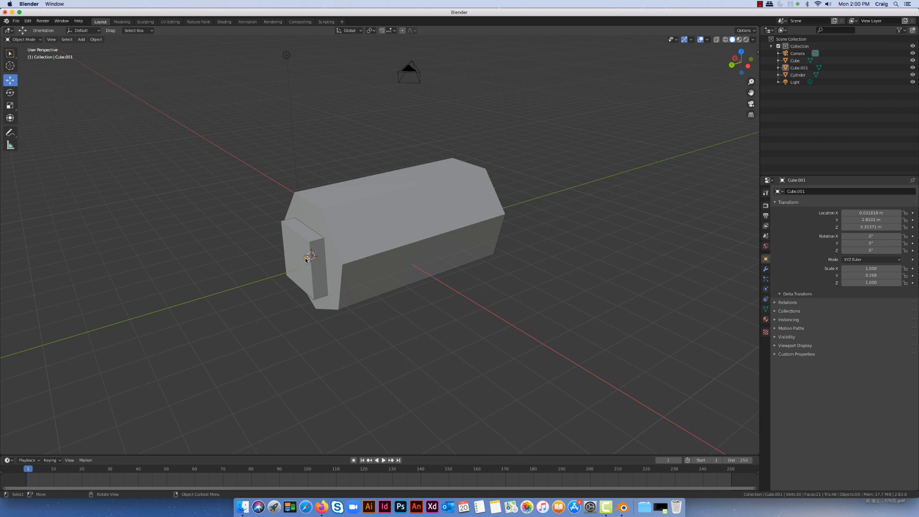
Step: Raise the second flattened cube by about 0.072 m along Z and clear the selection
click(309, 280)
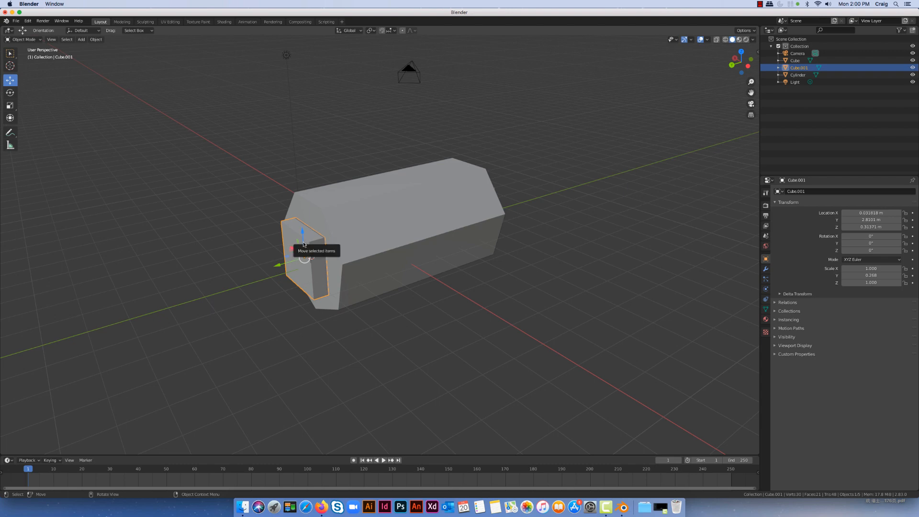
drag(303, 238, 303, 234)
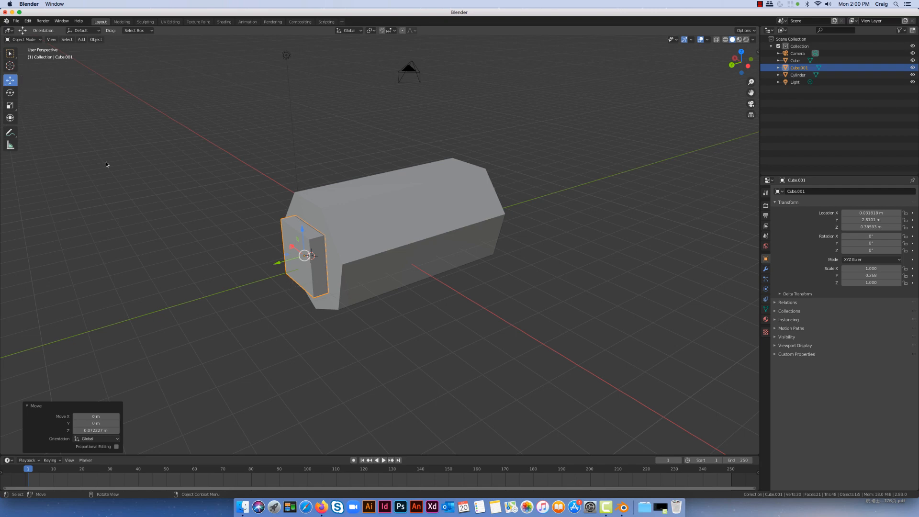
drag(305, 276, 247, 230)
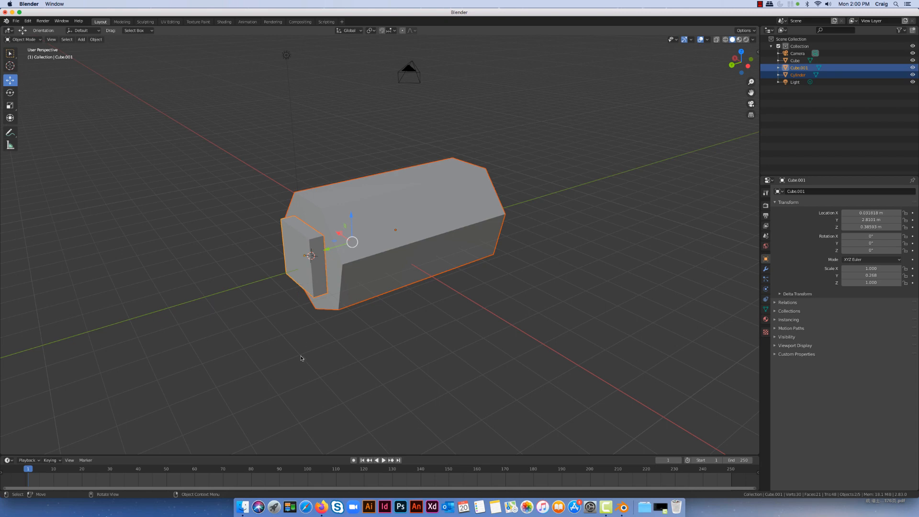
click(301, 358)
Step: Select only the second flattened cube and nudge it freely on the cylinder's end face
click(309, 287)
drag(305, 273, 271, 276)
click(324, 255)
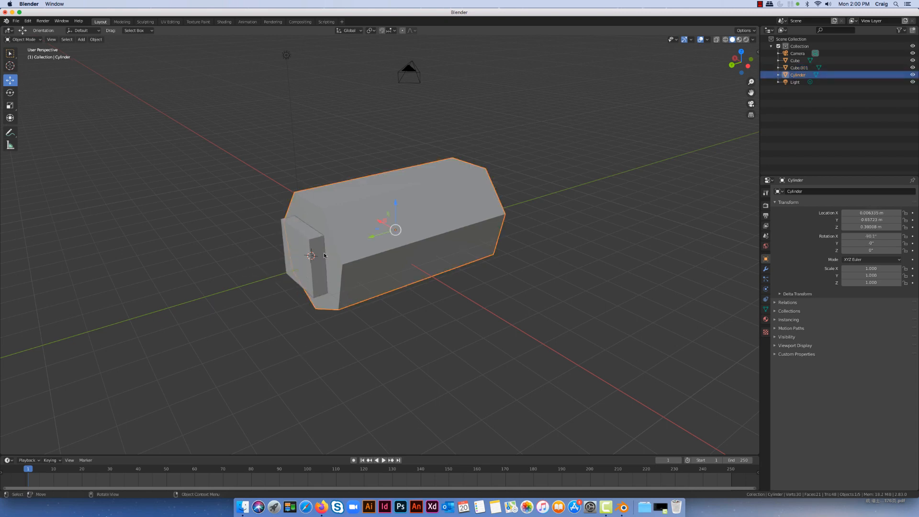
click(280, 263)
click(304, 256)
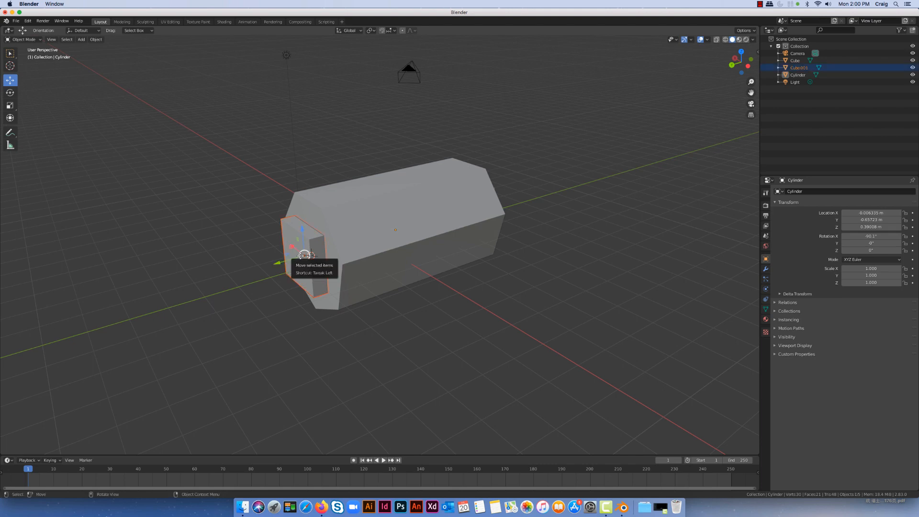
mouse_move(304, 257)
mouse_down()
mouse_move(267, 240)
mouse_move(229, 238)
mouse_move(225, 281)
mouse_move(292, 316)
mouse_move(298, 253)
mouse_move(271, 259)
mouse_move(313, 322)
mouse_move(300, 255)
mouse_up()
Step: Move the cylinder freely by about 0.128 m in X, 0.151 m in Y and 0.047 m in Z
click(367, 229)
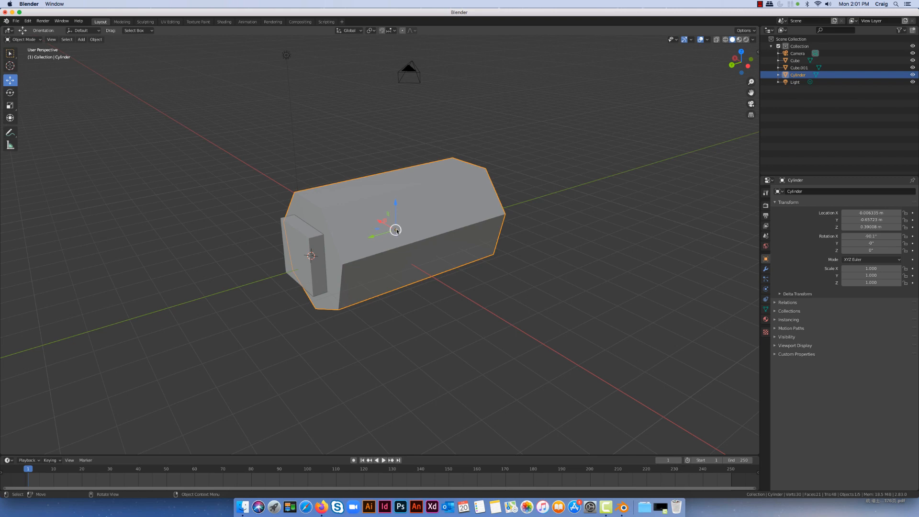
mouse_move(401, 228)
mouse_down()
mouse_move(410, 221)
mouse_move(448, 239)
mouse_move(393, 227)
mouse_up()
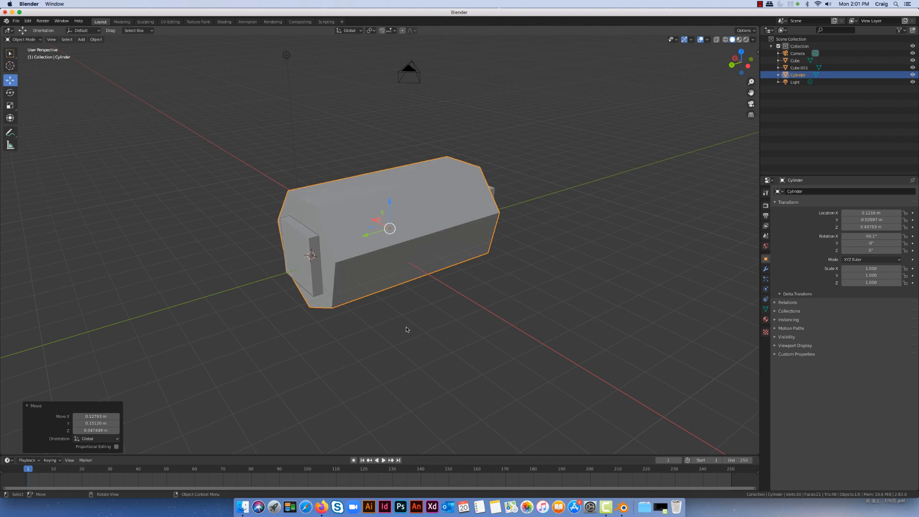